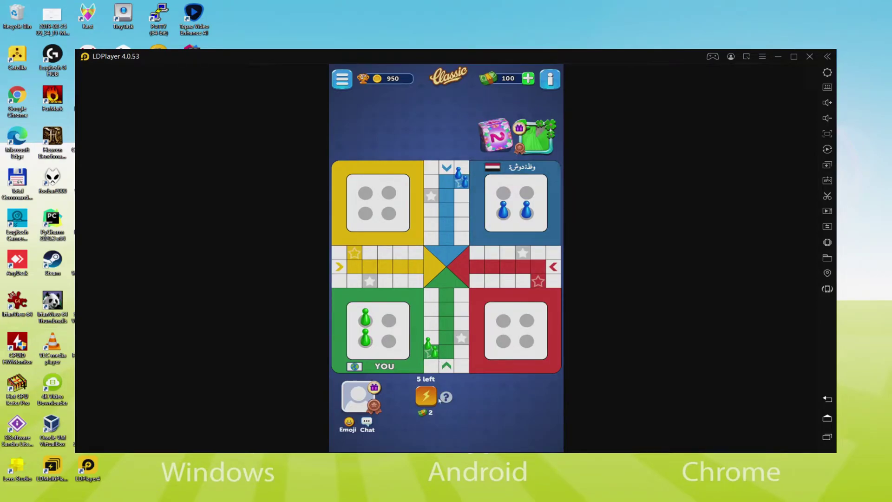
Roll the dice and advance the leading green token in the Classic Ludo match.
click(399, 399)
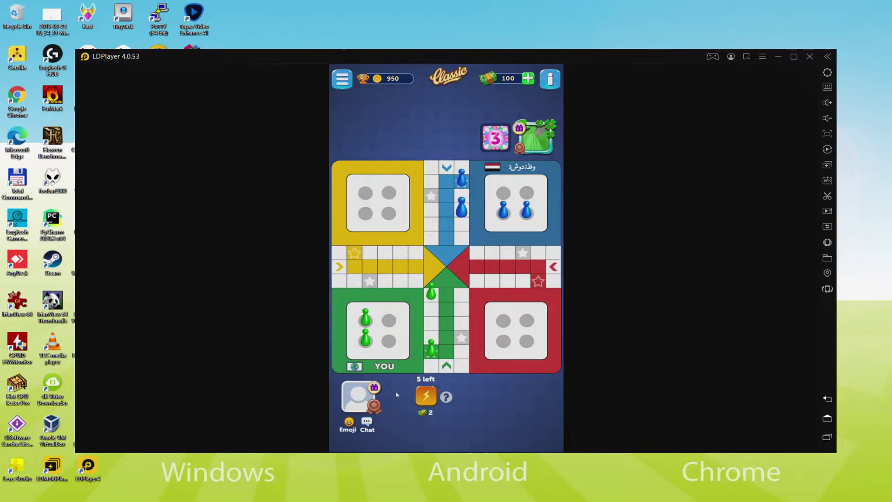
click(397, 396)
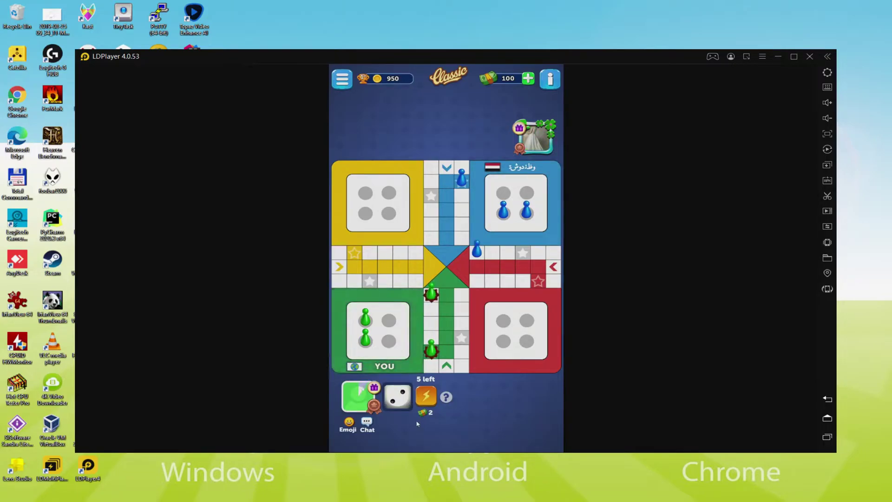
click(431, 293)
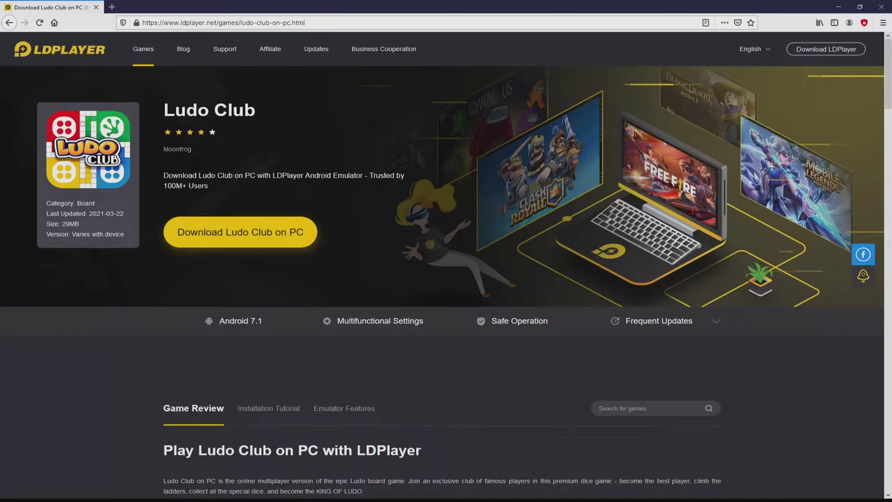
Look through the Ludo Club page on the LDPlayer website and download Ludo Club on PC.
scroll(446, 279, down, 15)
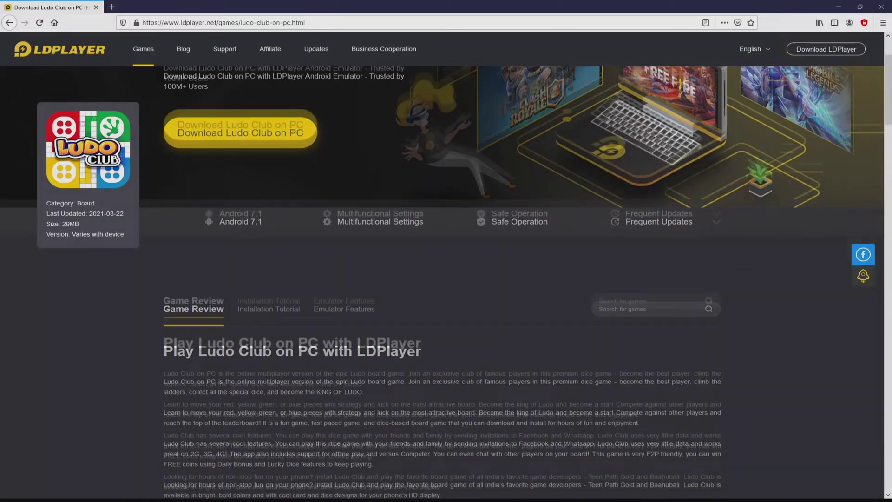
scroll(446, 278, down, 15)
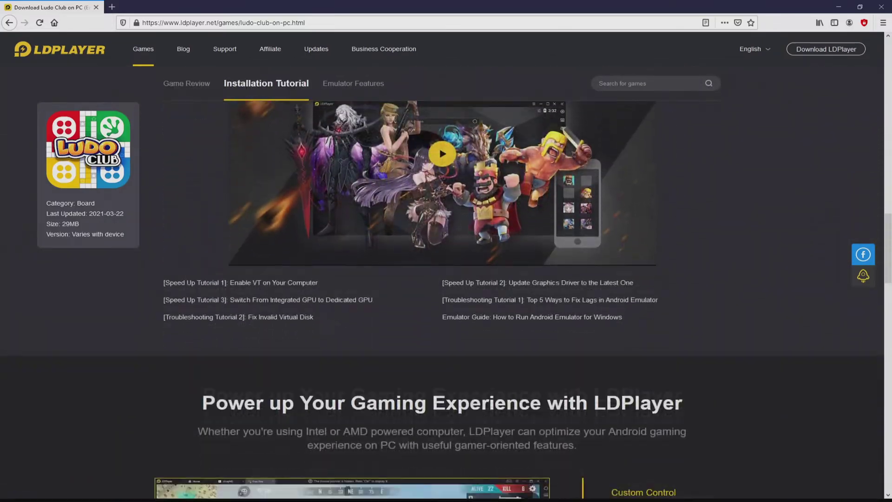
scroll(446, 279, up, 6)
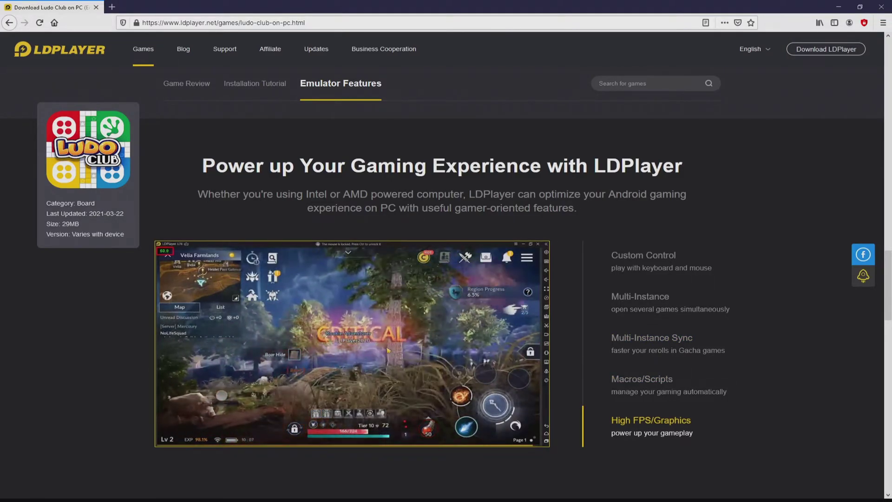
scroll(441, 279, up, 10)
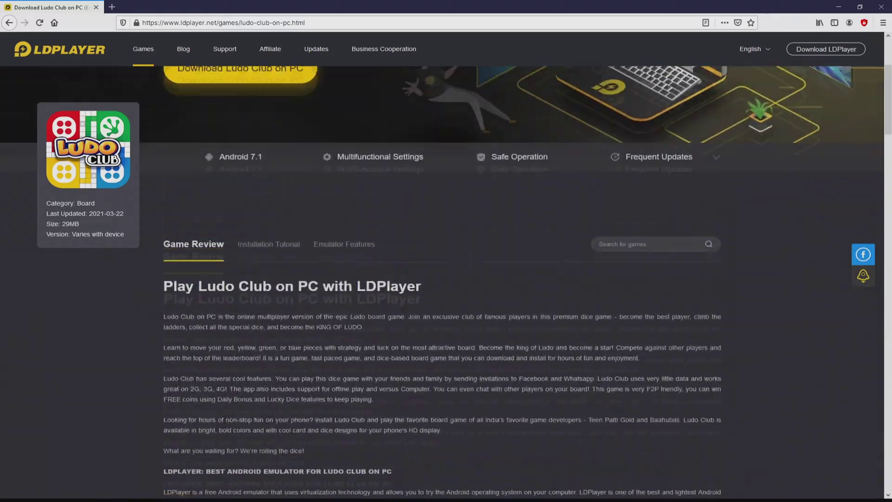
scroll(446, 186, up, 3)
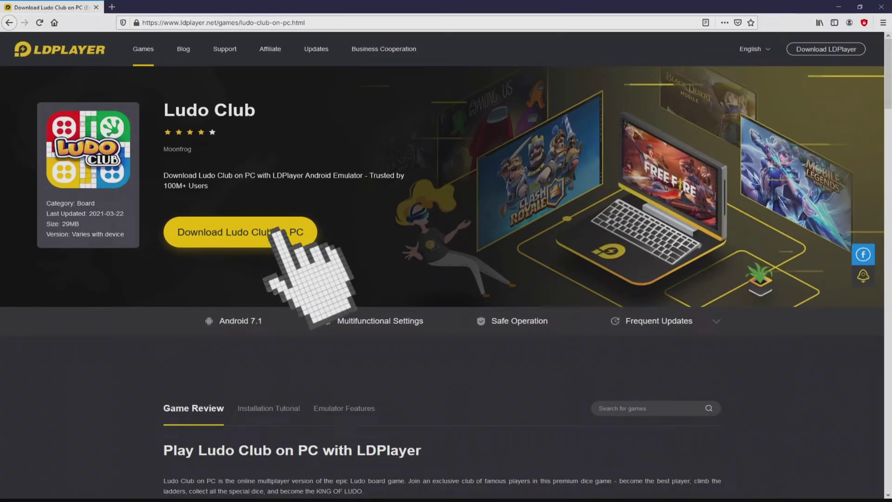
click(277, 231)
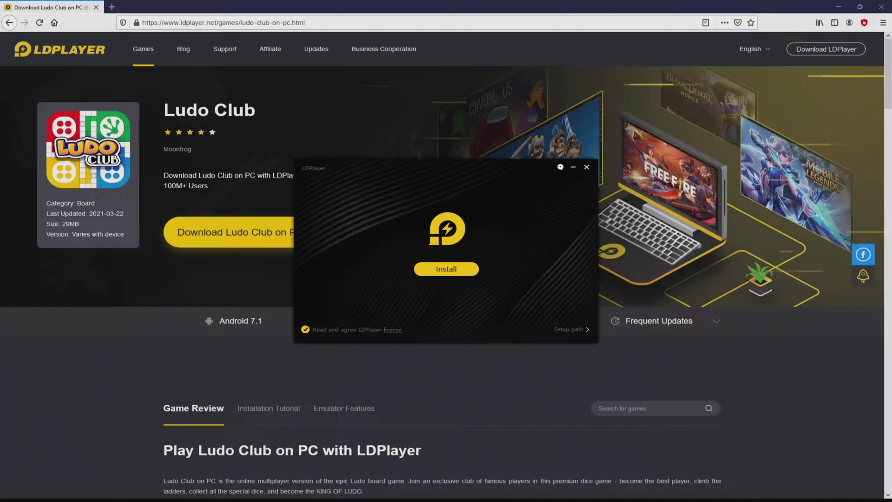
Install LDPlayer to the default setup path, rejecting the Avast Free Antivirus and McAfee WebAdvisor offers.
key(super+d)
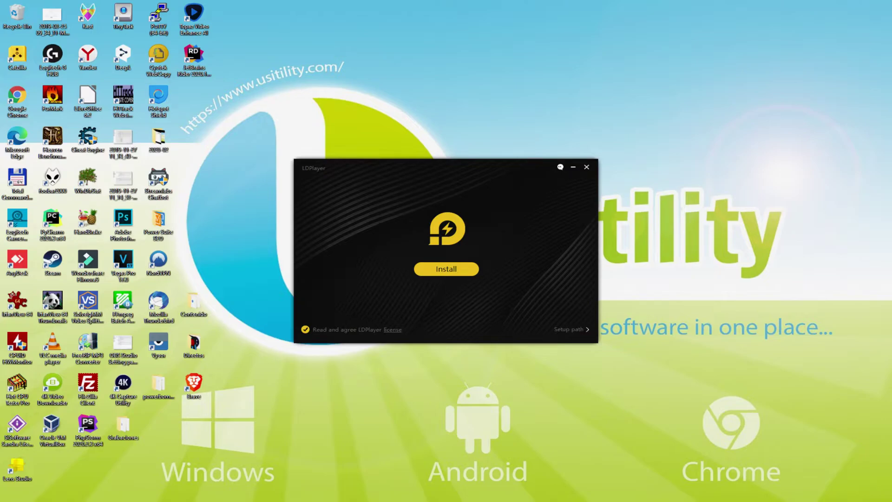
click(572, 329)
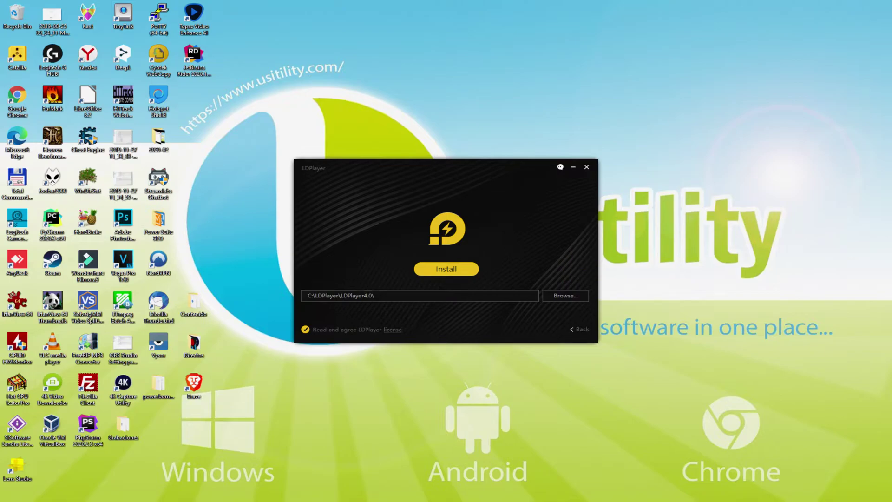
click(570, 326)
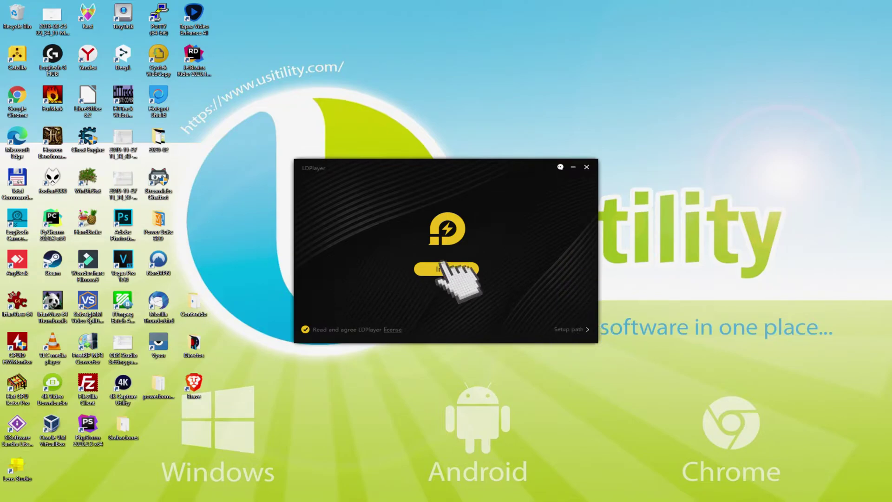
click(442, 265)
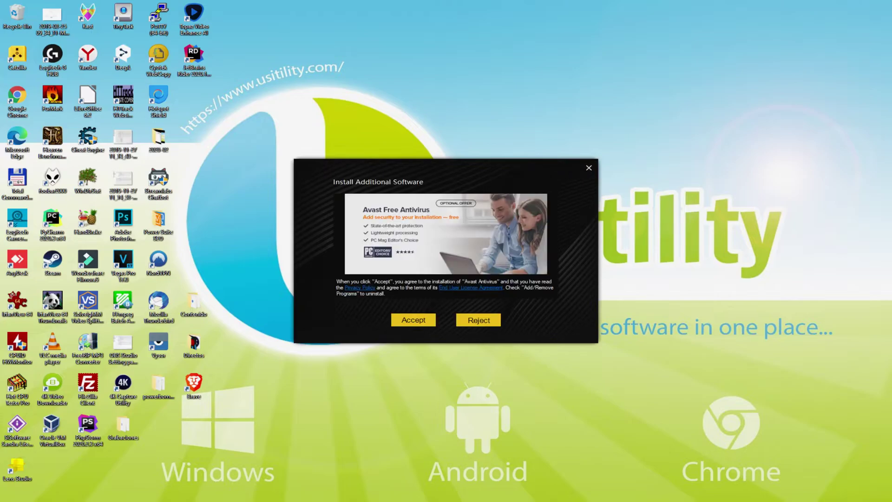
click(478, 318)
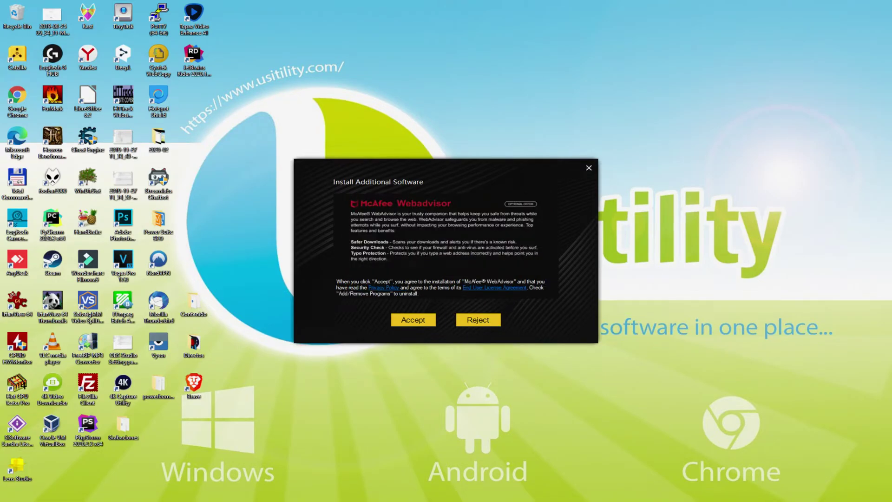
click(477, 318)
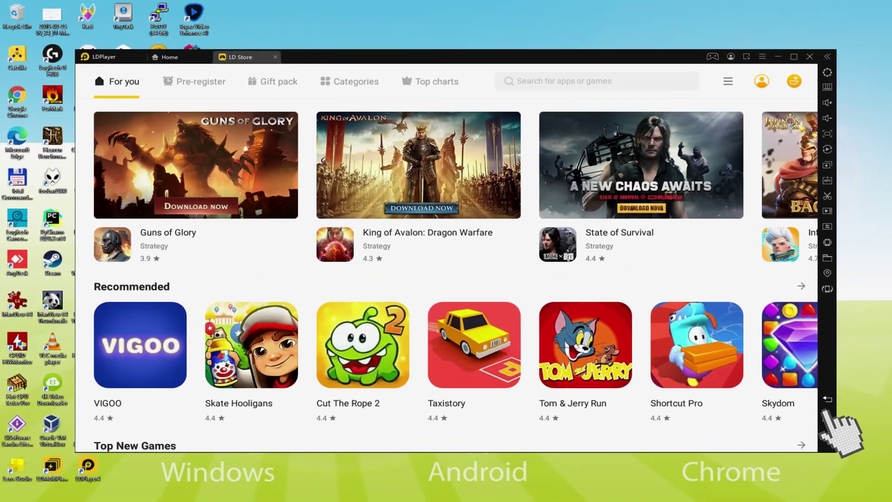
Leave LD Store and open the Play Store from the System Apps folder on the emulator's home screen.
click(827, 400)
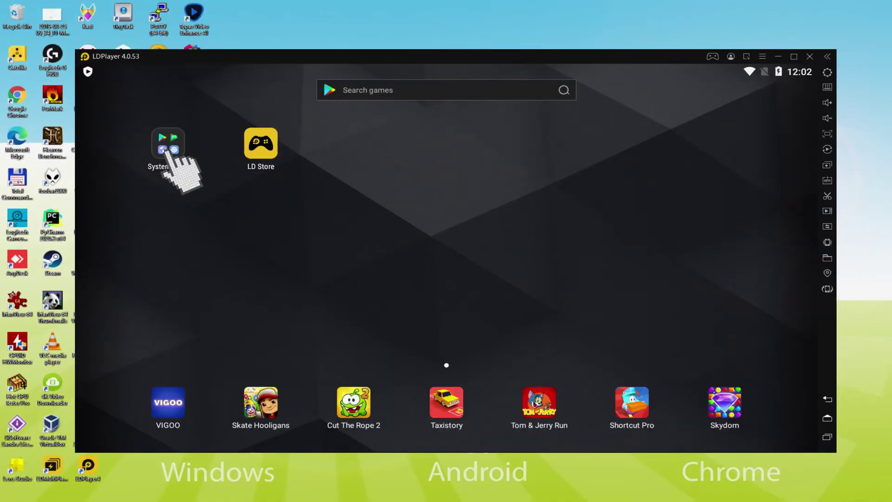
click(284, 135)
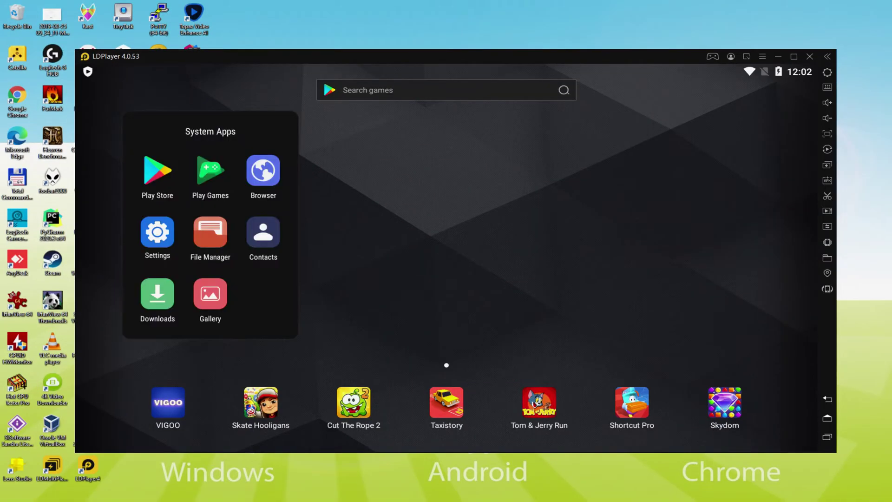
click(157, 170)
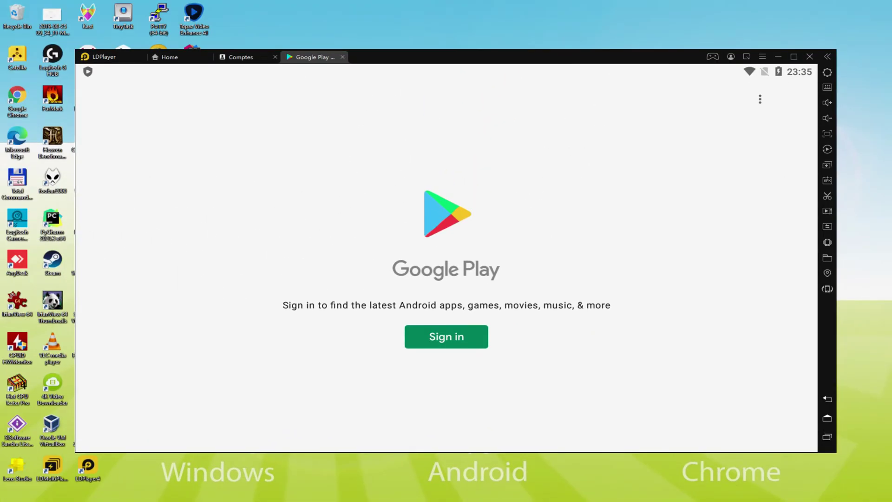
Sign in to Google Play, agree to the terms, and accept Google Services with Google Drive backup turned off.
click(447, 331)
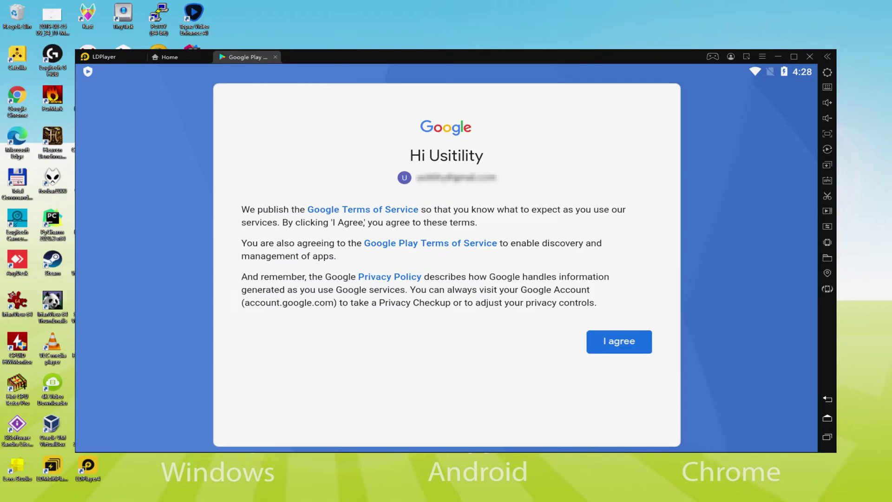
click(620, 342)
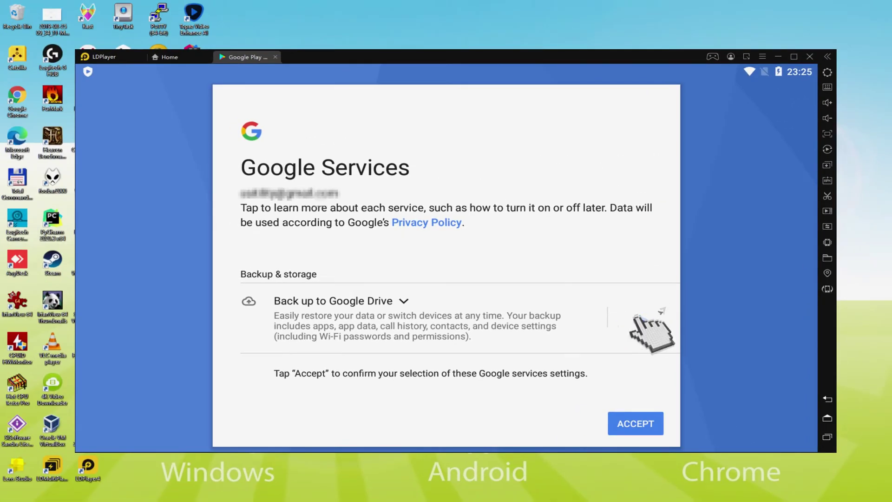
click(638, 318)
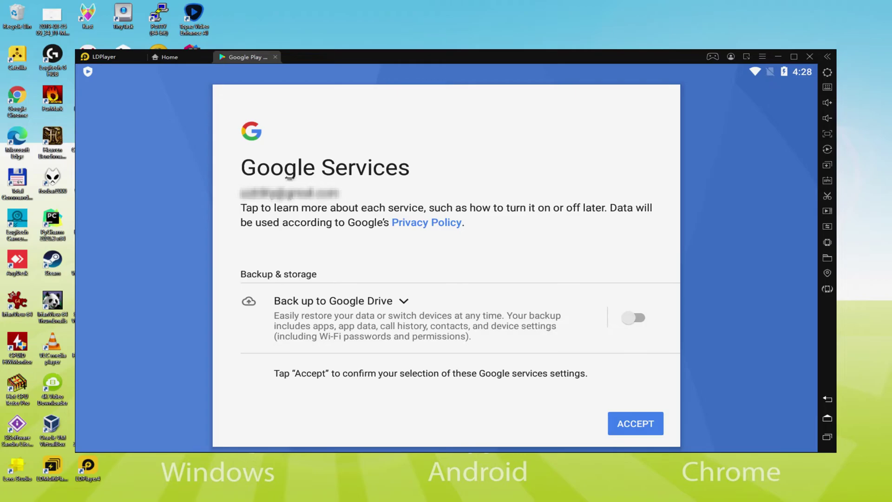
click(635, 424)
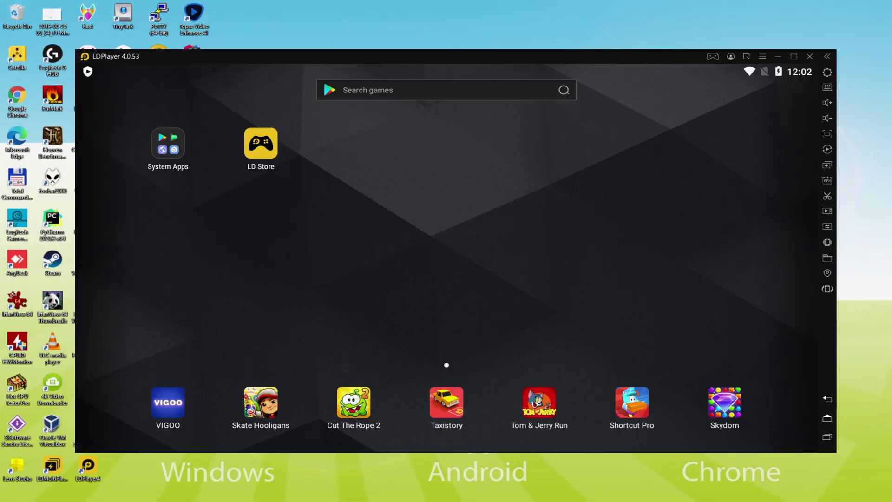
Search the Play Store for Ludo Club, install Ludo Club - Fun Dice Game, and launch it from the emulator's home screen.
click(168, 145)
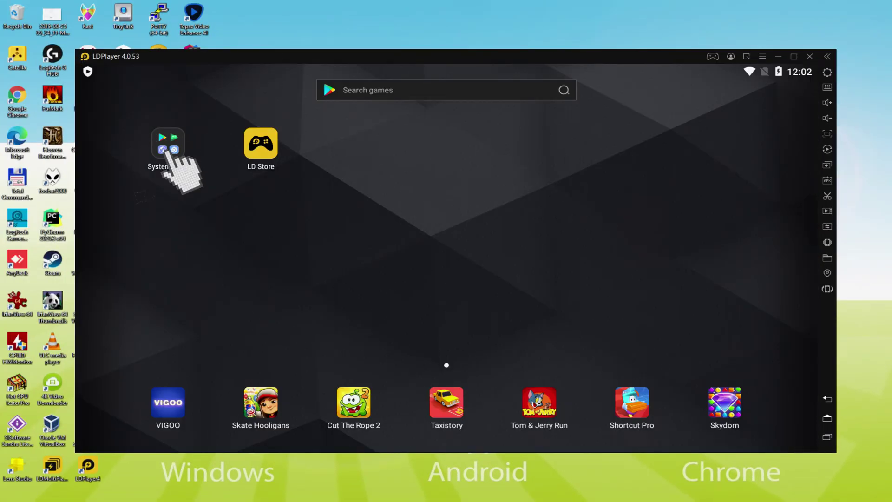
click(156, 168)
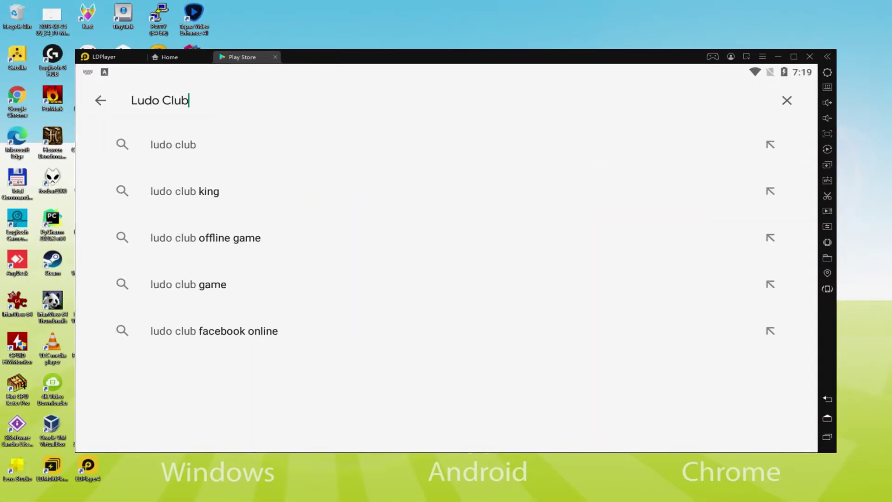
click(185, 139)
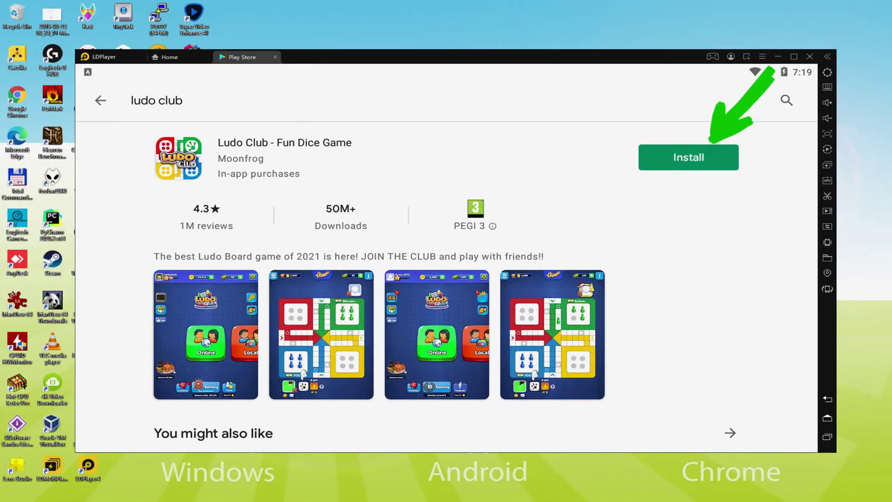
click(711, 156)
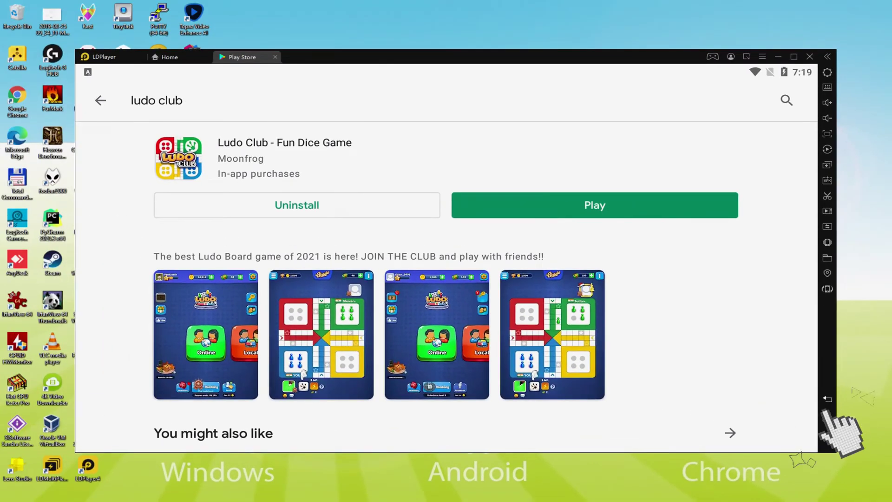
click(827, 418)
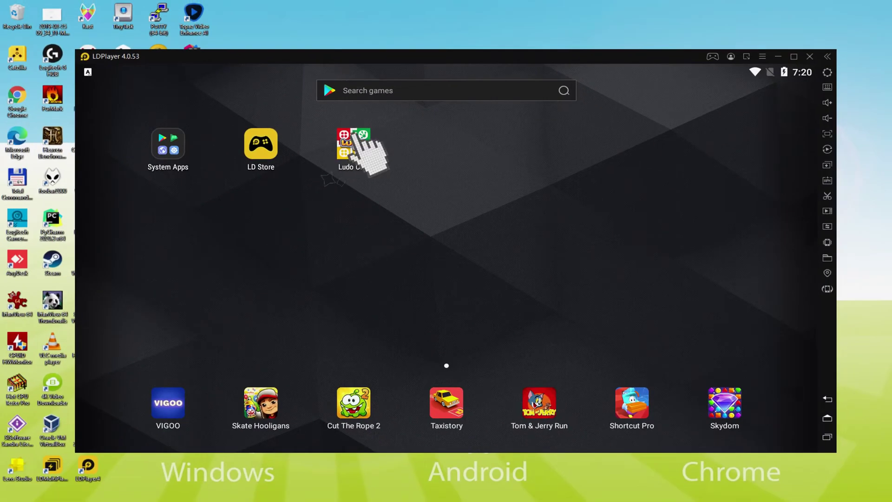
click(354, 146)
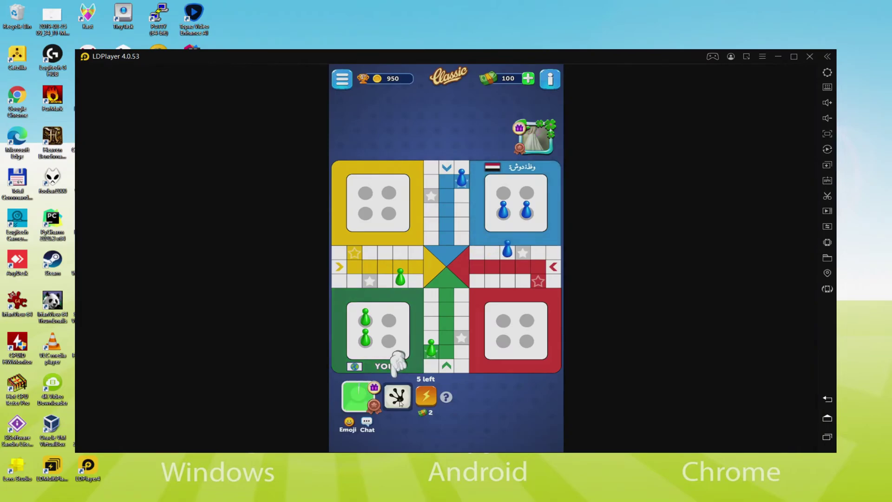
Play further dice turns, advancing the leading green token and bringing another green token out of the yard.
click(400, 403)
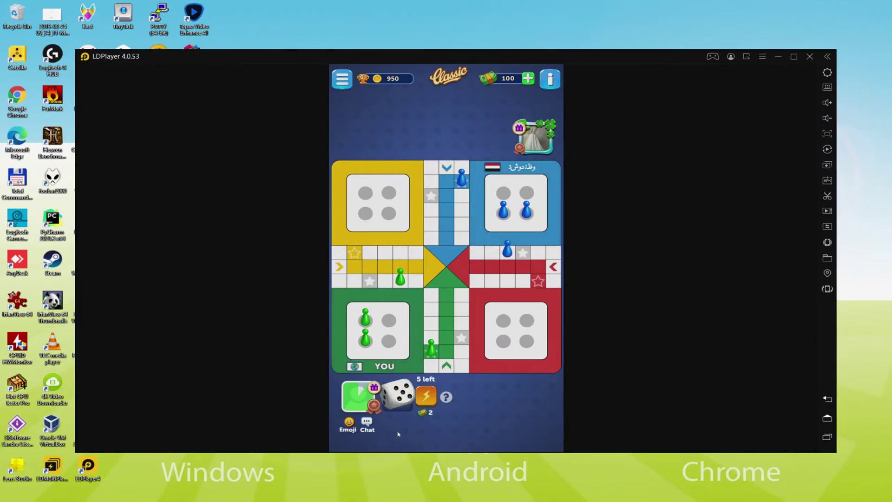
click(402, 290)
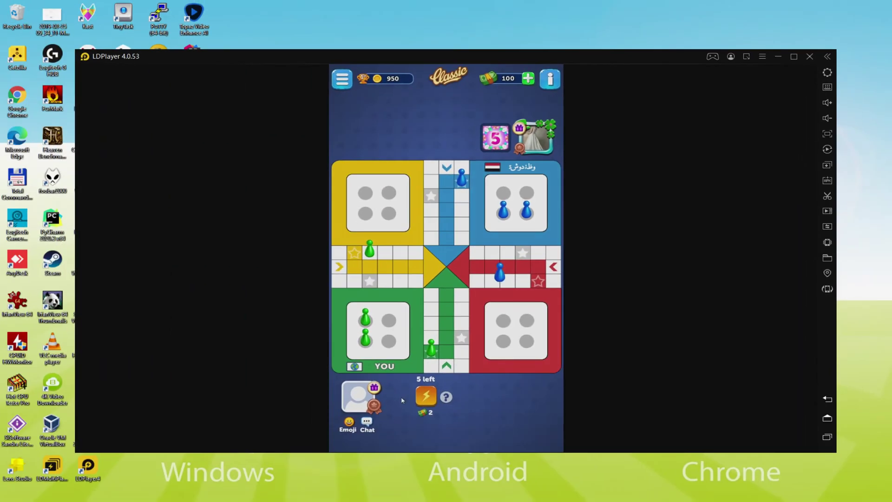
click(399, 399)
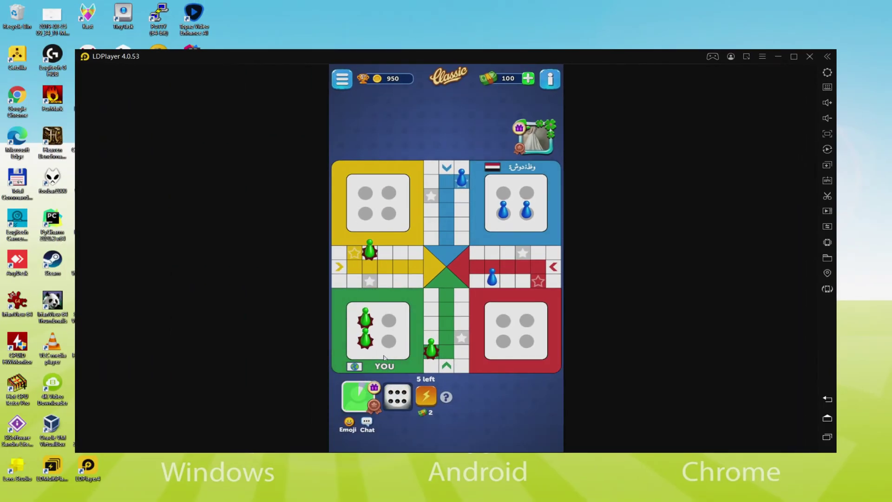
click(365, 340)
click(407, 399)
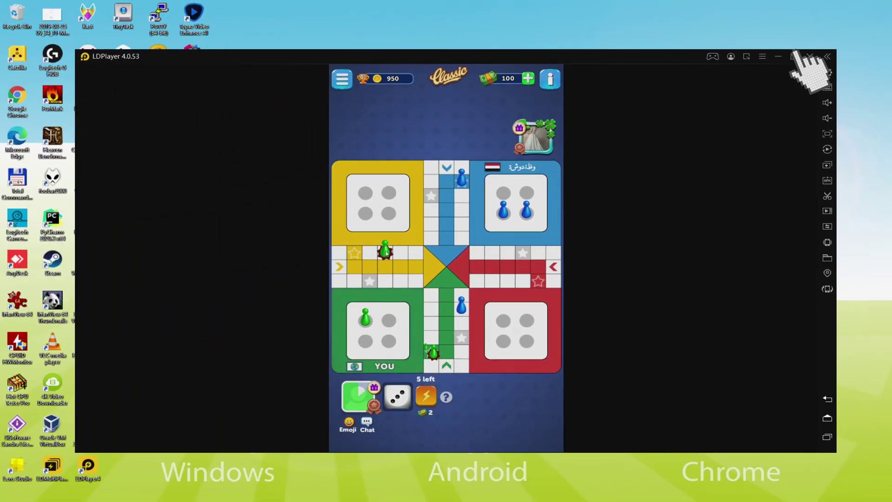
Maximize and restore the emulator window, and switch the game to full screen.
click(794, 57)
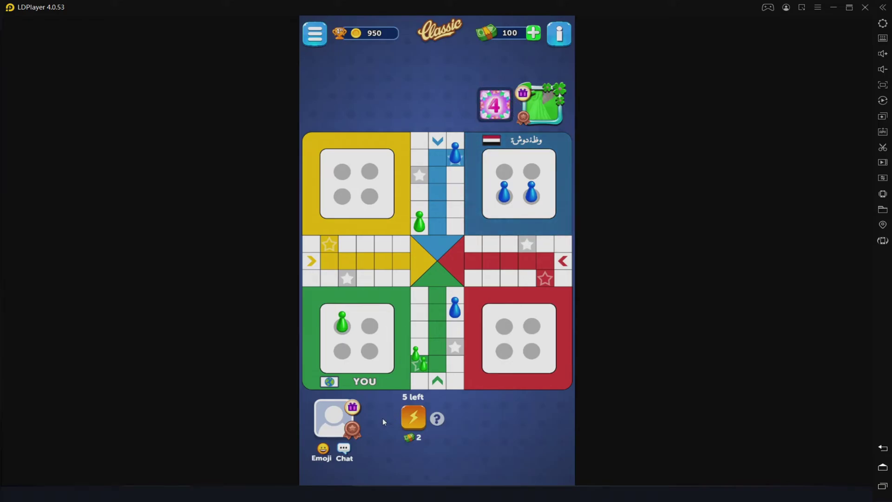
click(849, 7)
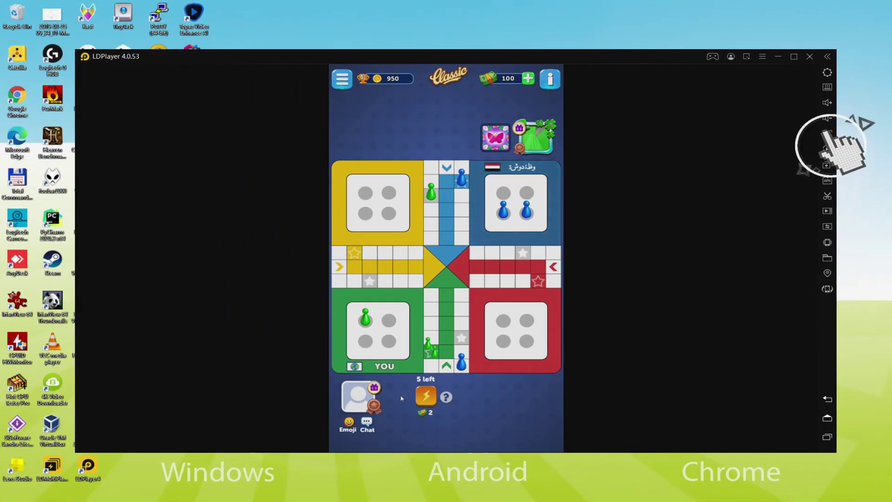
click(741, 76)
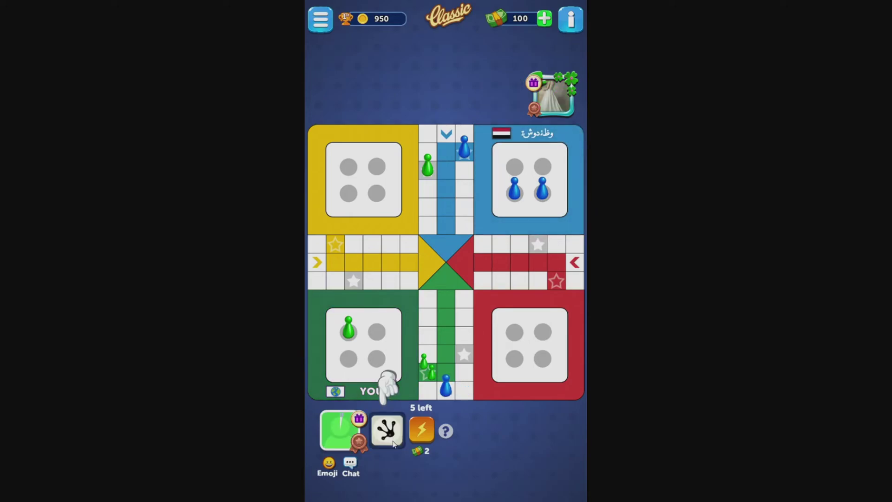
Play two more dice turns, advancing the leading green token up and around the outer end of the blue arm.
click(388, 432)
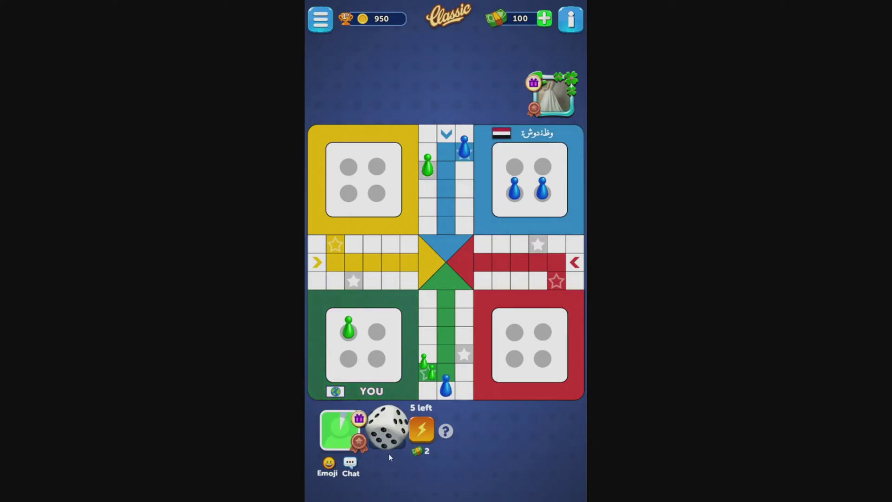
click(430, 169)
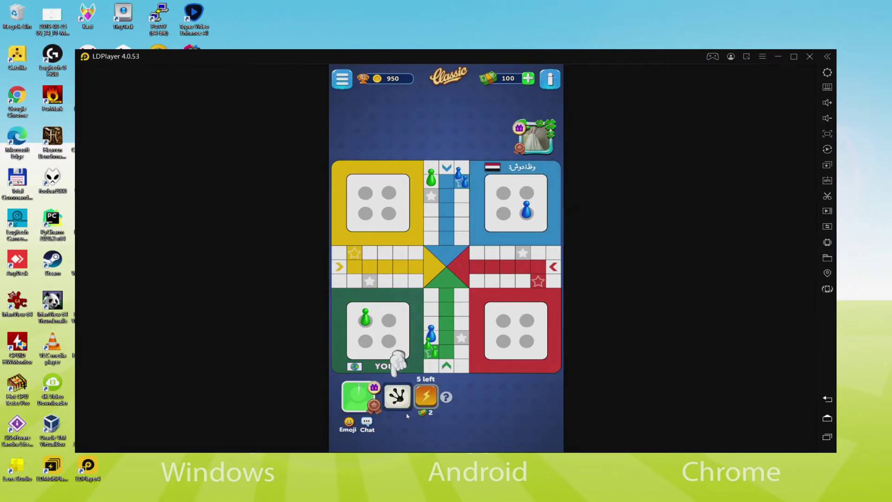
click(403, 414)
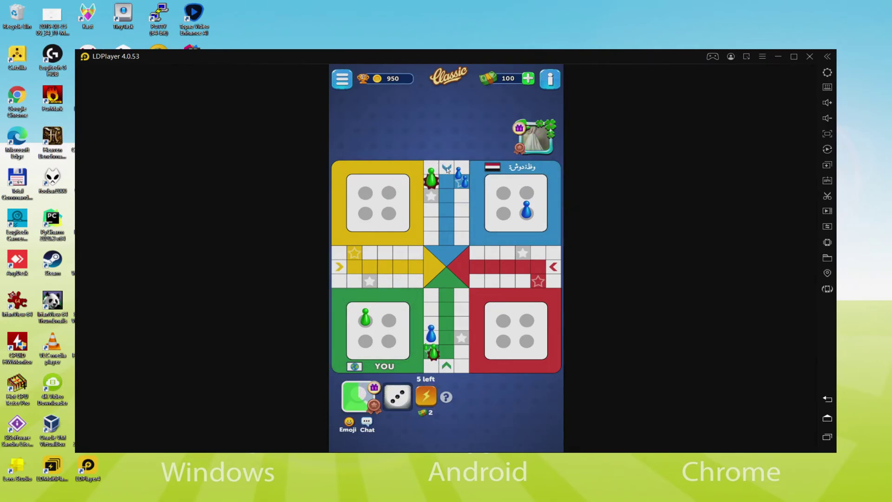
click(432, 179)
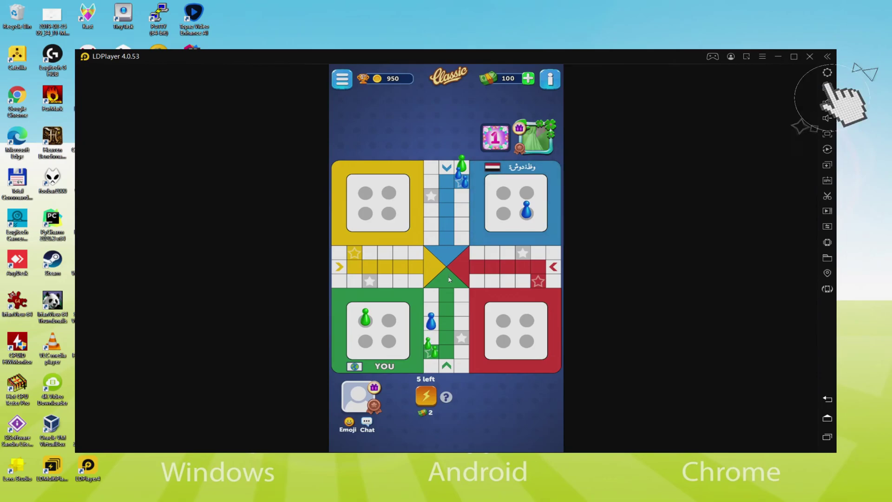
View the emulator's keyboard mapping settings for the game and exit them.
key(F9)
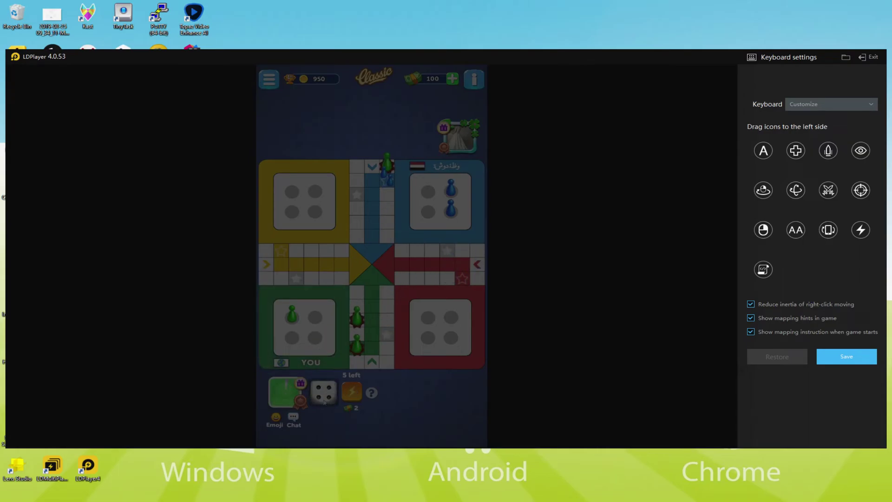
click(874, 57)
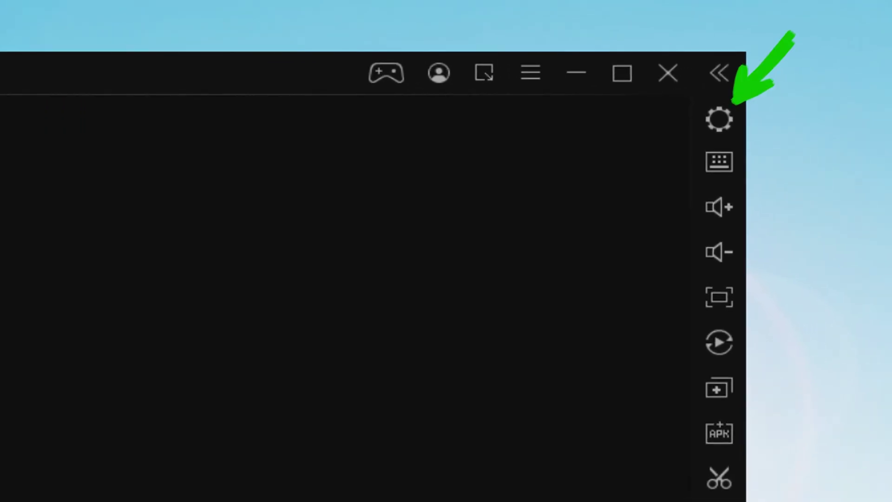
Choose the 960x540 (dpi 160) tablet resolution in the emulator settings, look through Other settings, and close the dialog without saving.
click(827, 72)
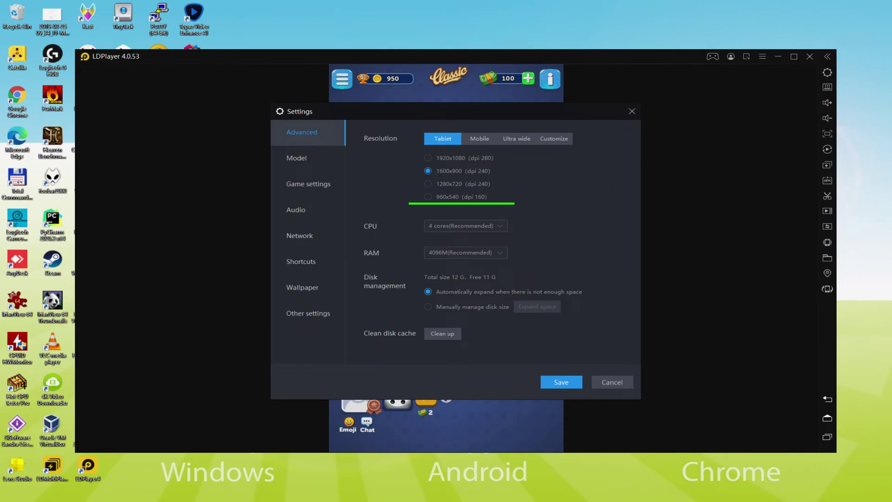
click(445, 196)
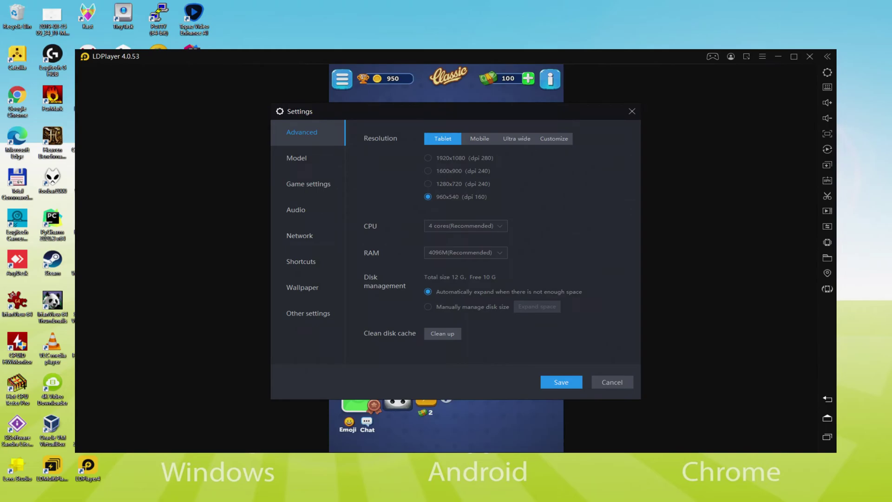
key(Escape)
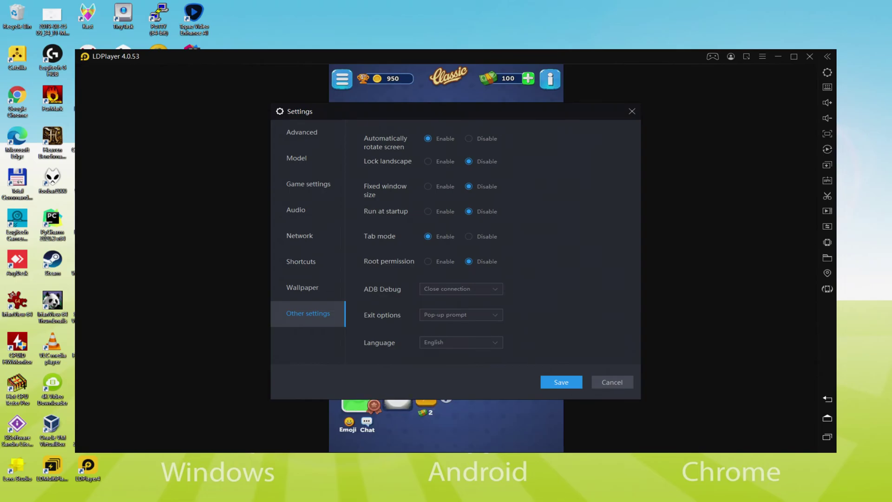
key(Escape)
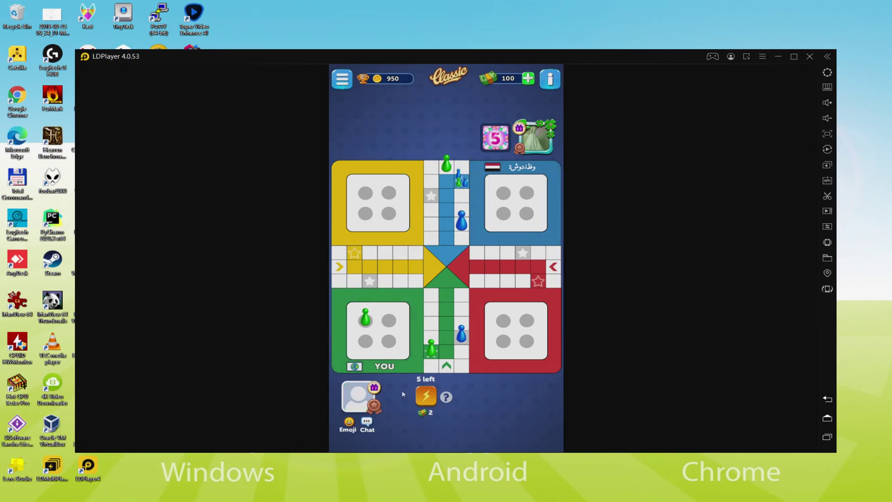
Roll the dice in the game, and view the device Model settings of the emulator before closing them.
click(399, 403)
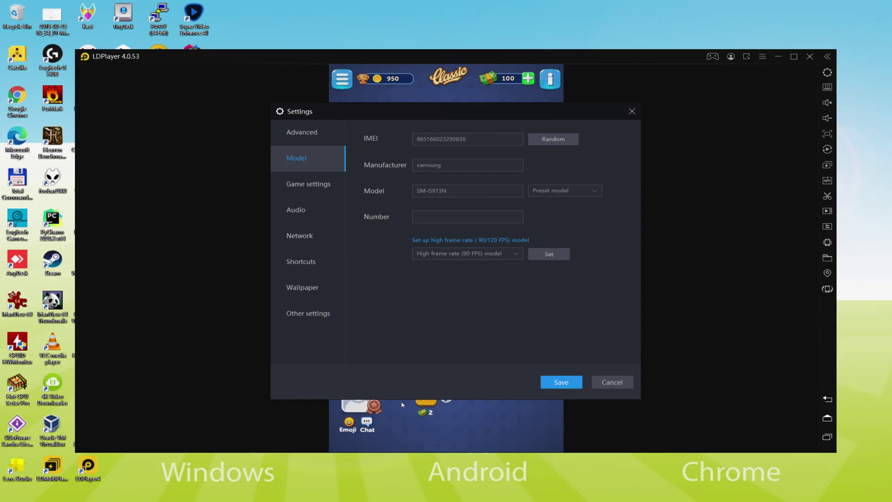
key(Escape)
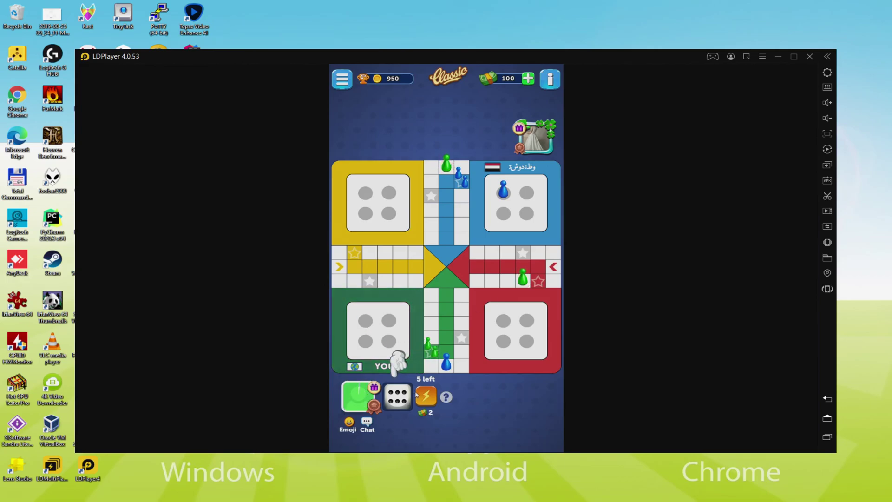
Roll twice and advance the green token from the red arm down to the outer corner of the green arm.
click(400, 396)
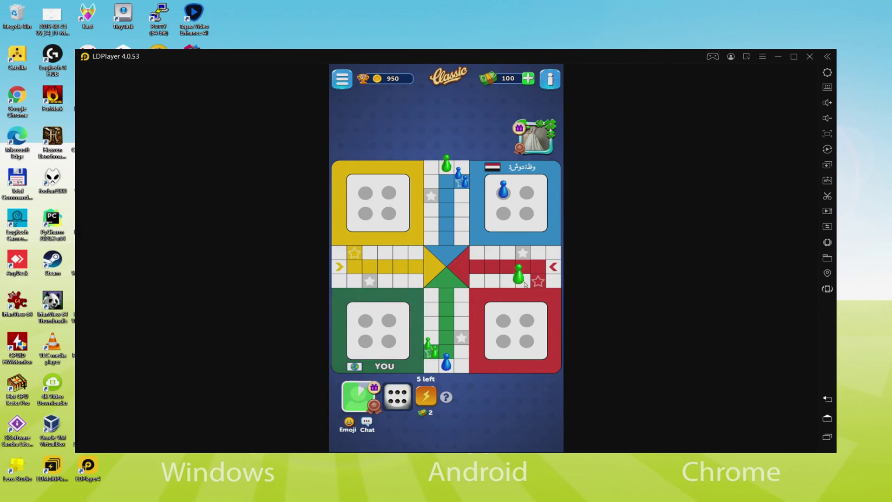
click(524, 283)
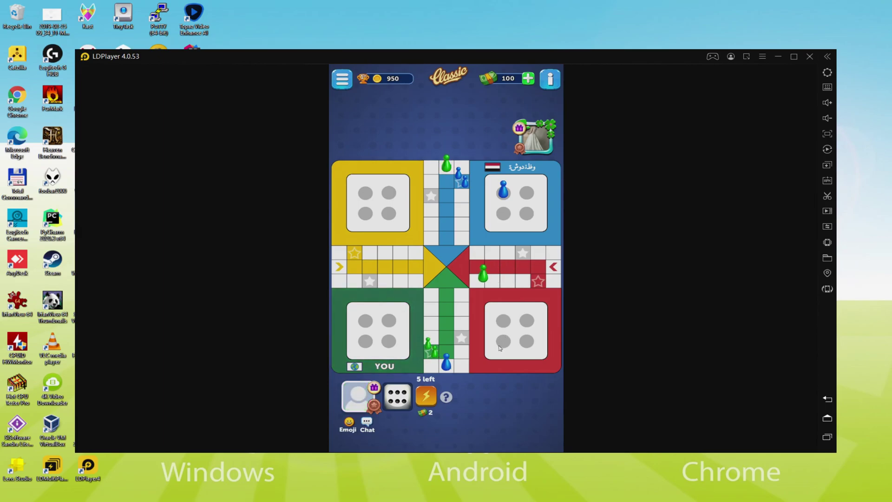
click(394, 403)
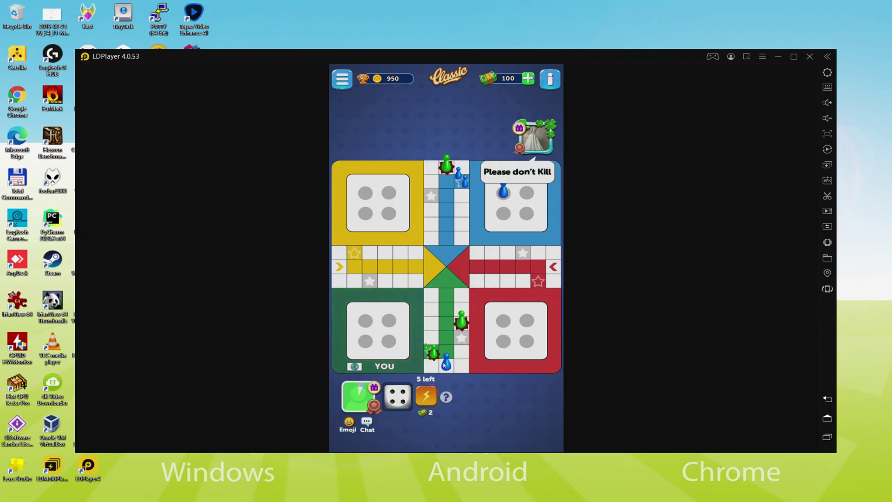
click(462, 331)
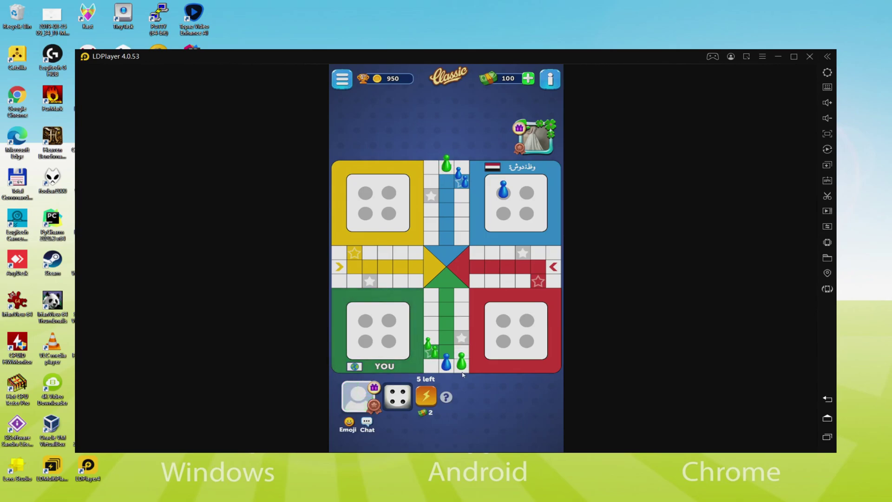
Advance the same green token over the blue token's square and up the green home column, and roll the dice again.
click(404, 398)
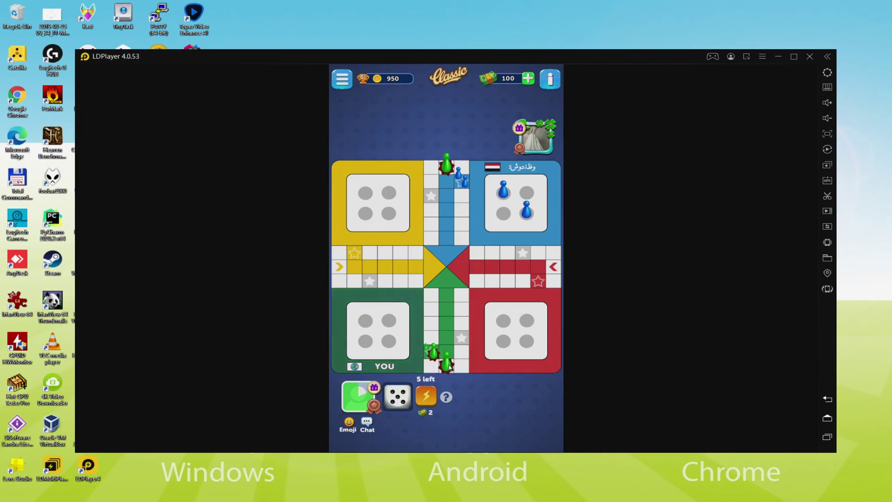
click(448, 364)
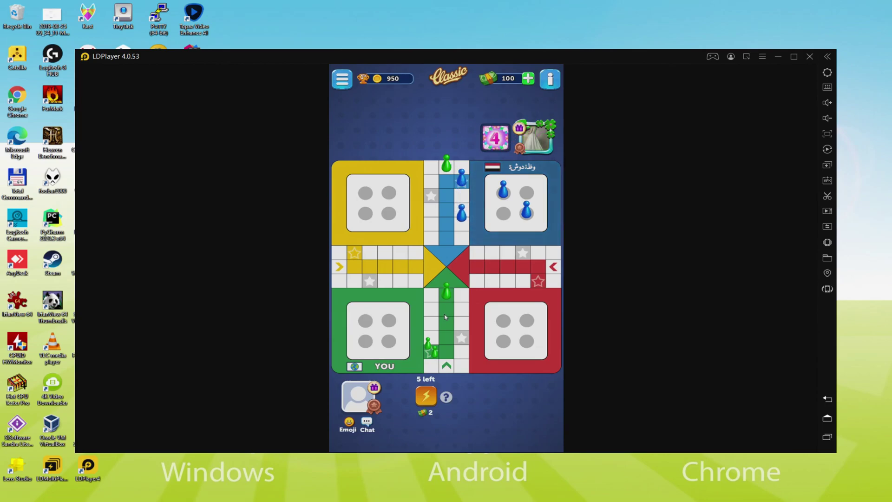
click(397, 397)
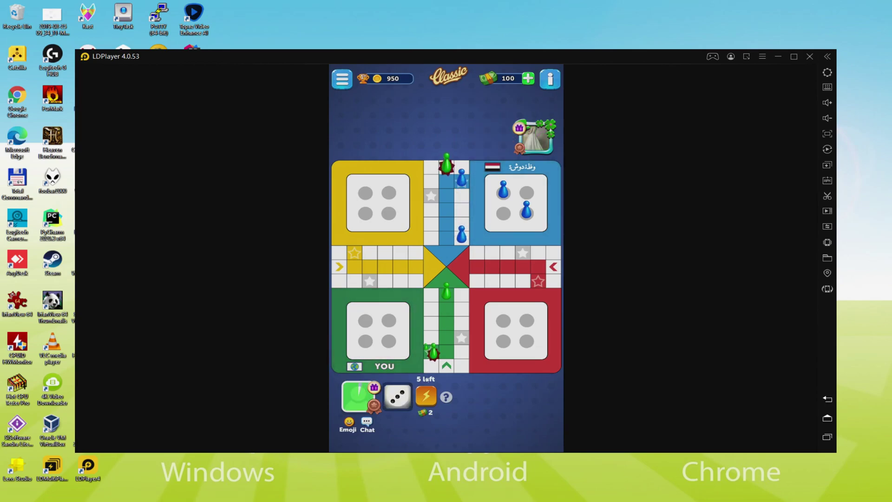